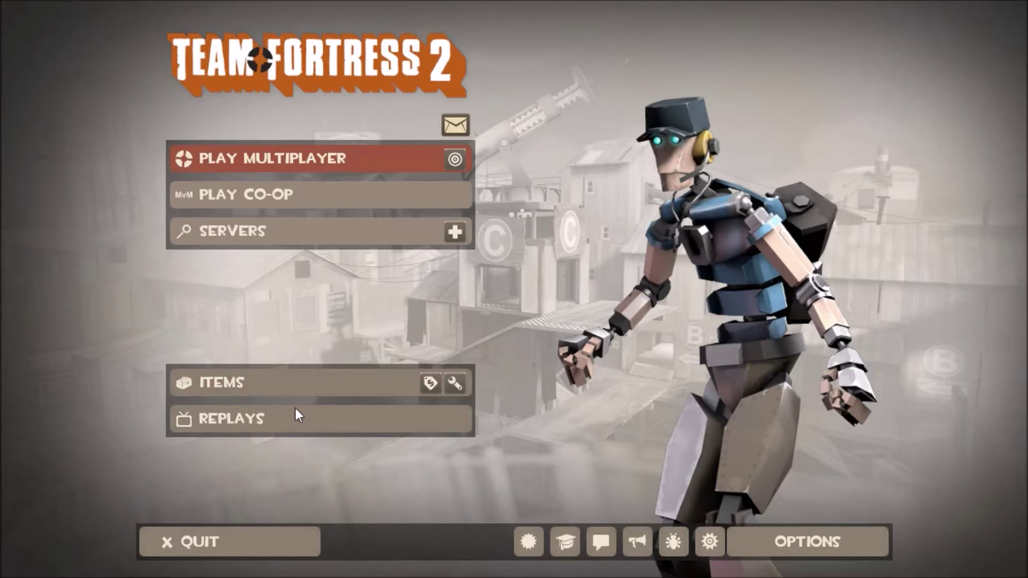
left_click(299, 383)
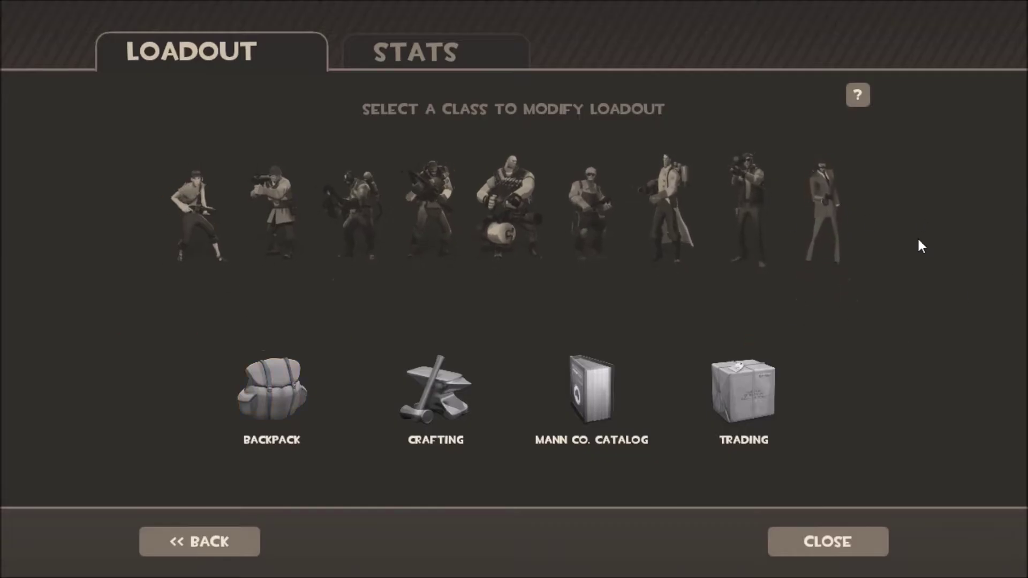
left_click(242, 549)
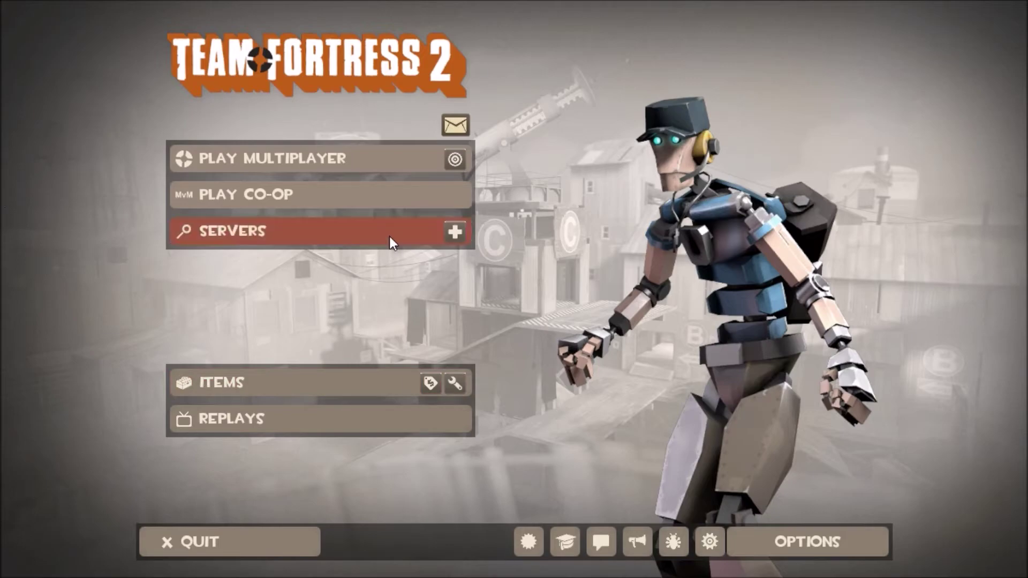
left_click(284, 381)
left_click(819, 229)
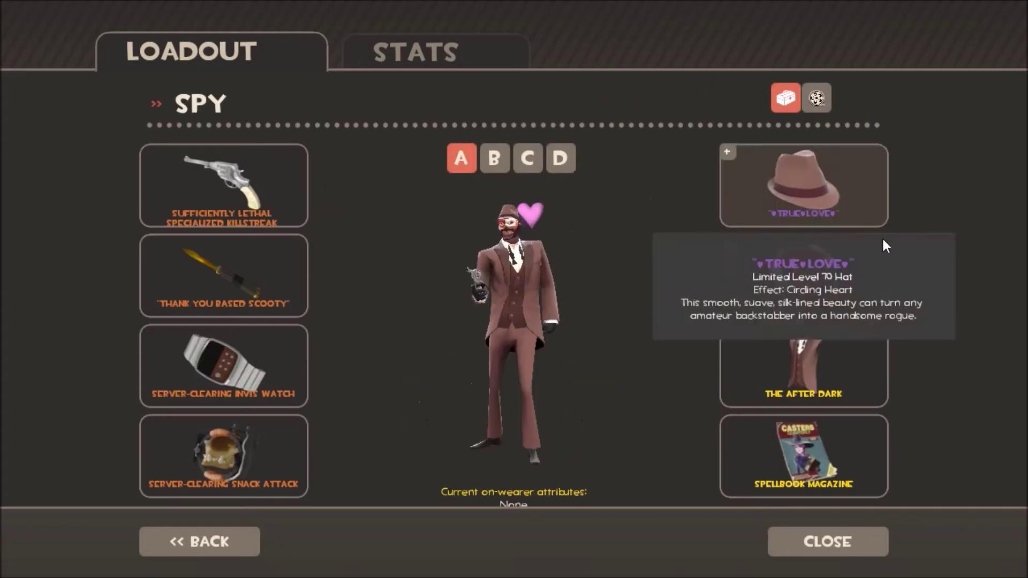
left_click(170, 177)
left_click(488, 213)
left_click(229, 542)
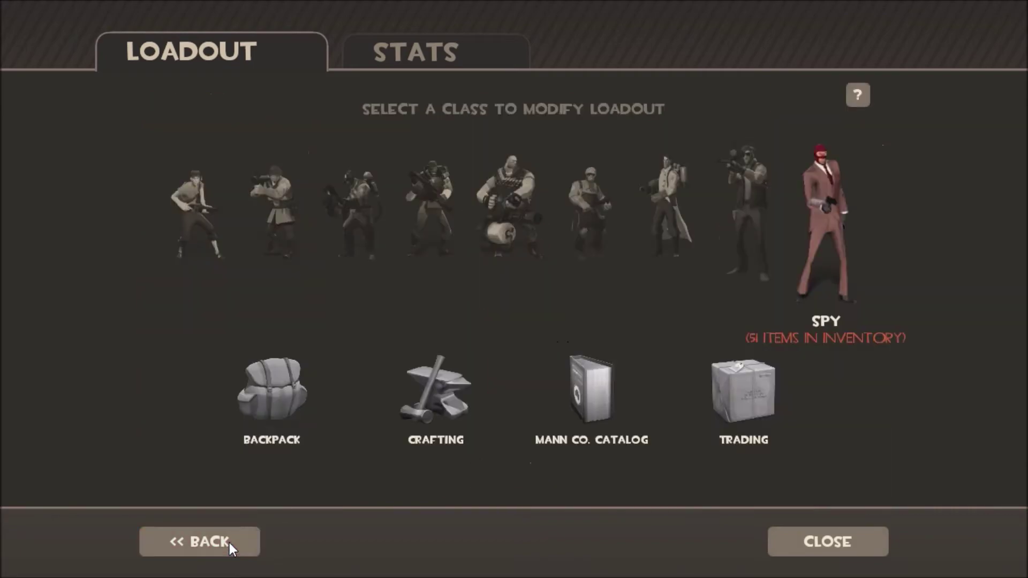